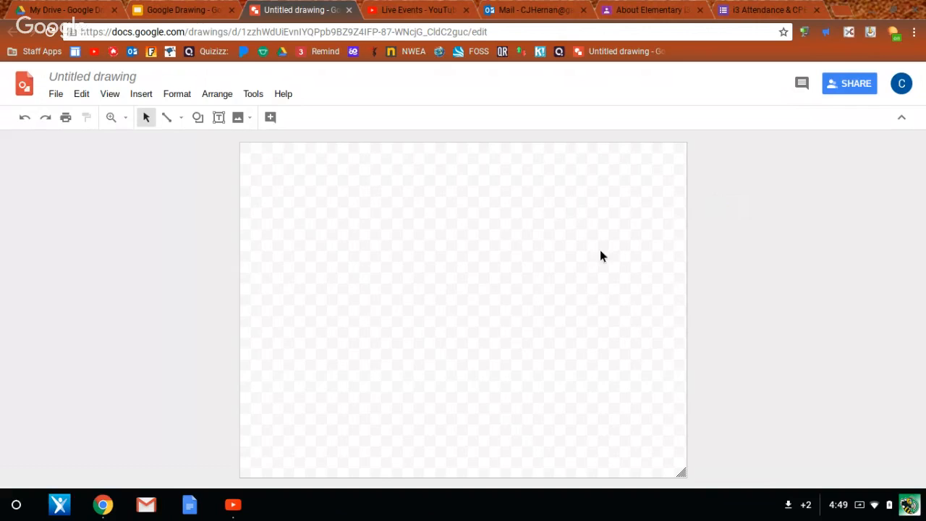
right_click(681, 474)
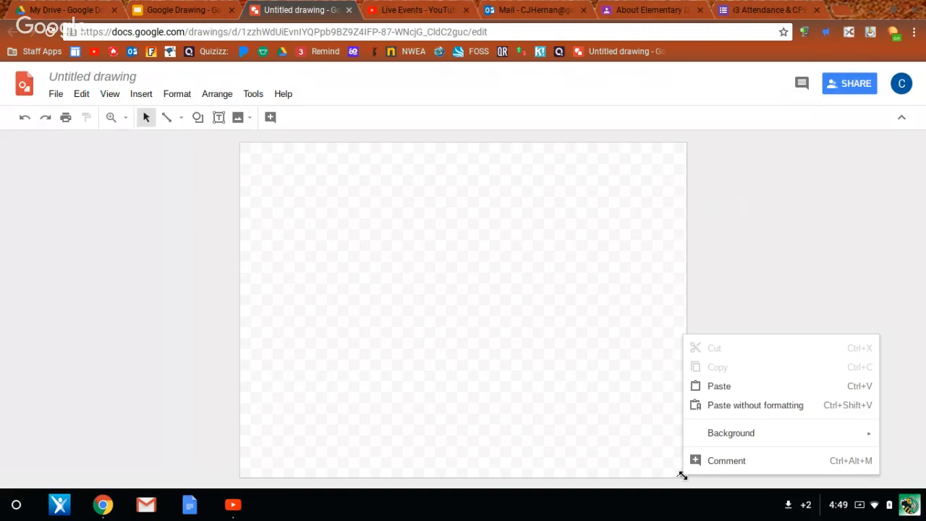
mouse_move(752, 432)
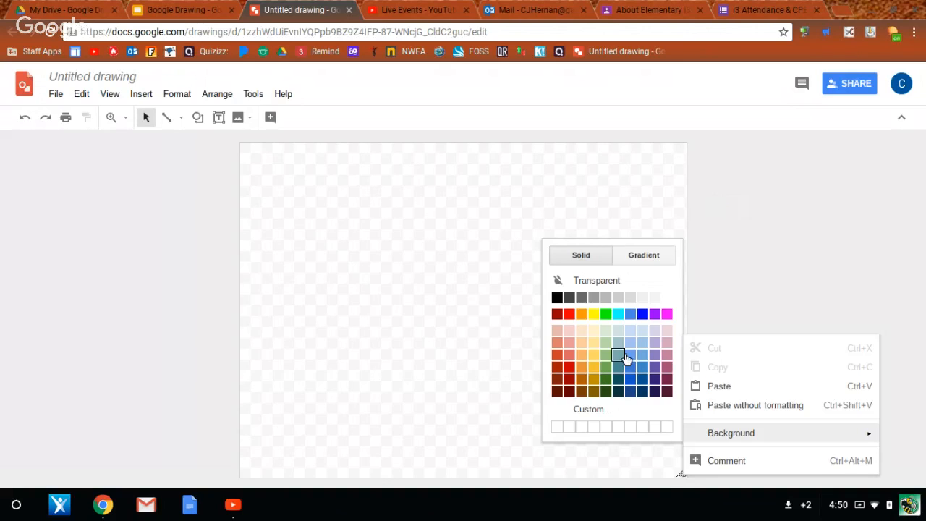
left_click(592, 409)
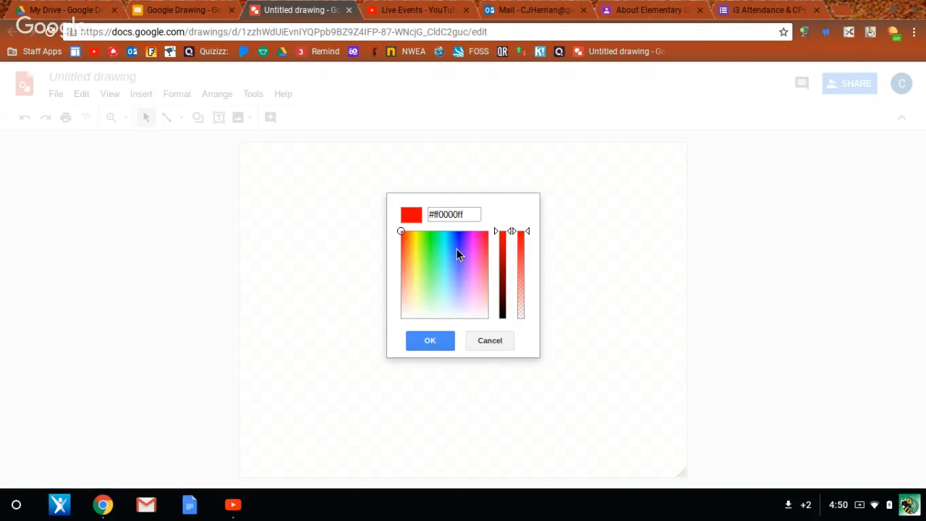
left_click(504, 340)
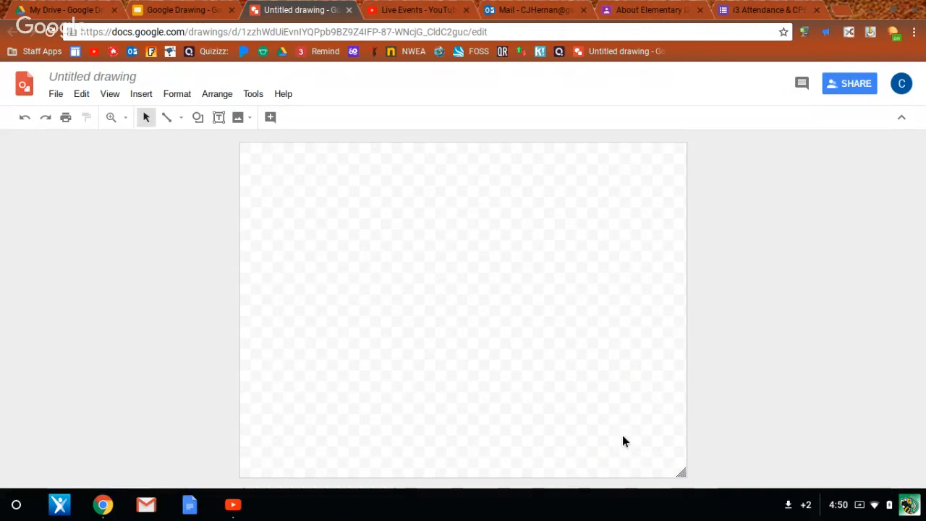
Step: Set the canvas background to a solid medium blue from the colour palette
right_click(684, 478)
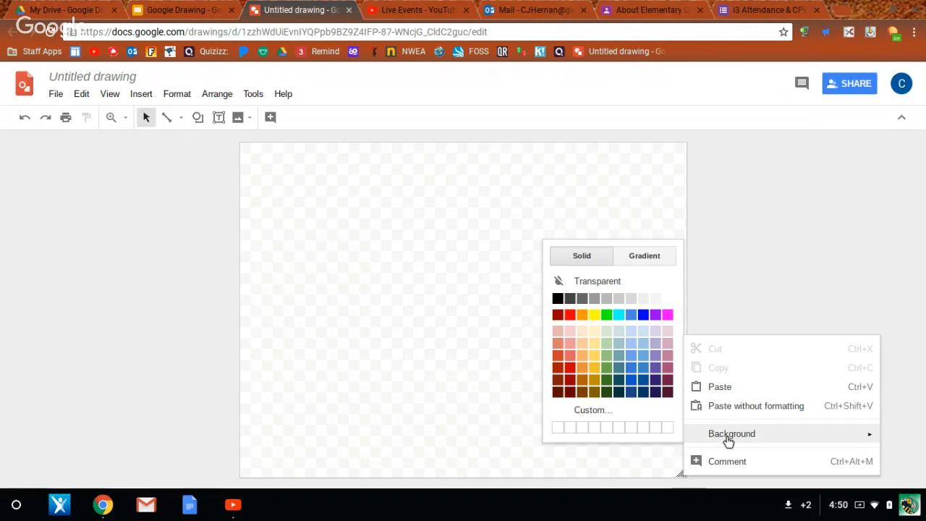
left_click(631, 370)
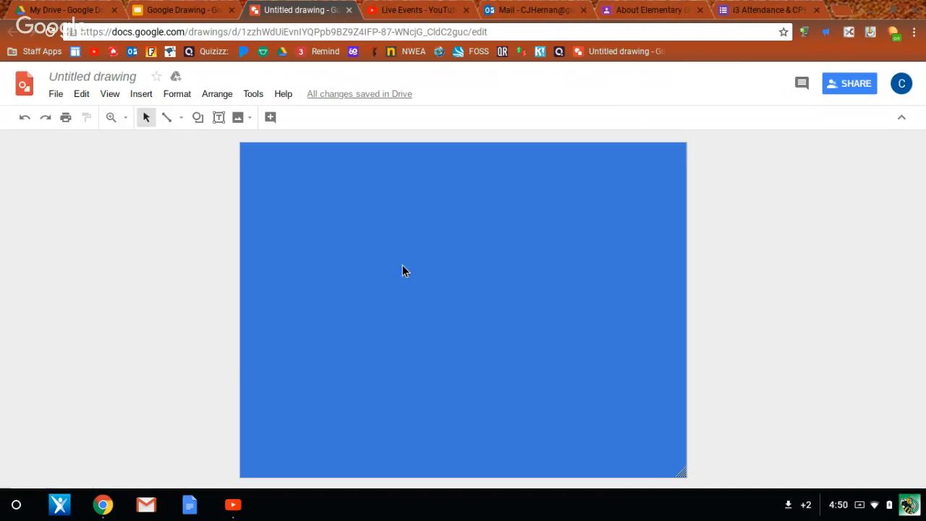
left_click(198, 120)
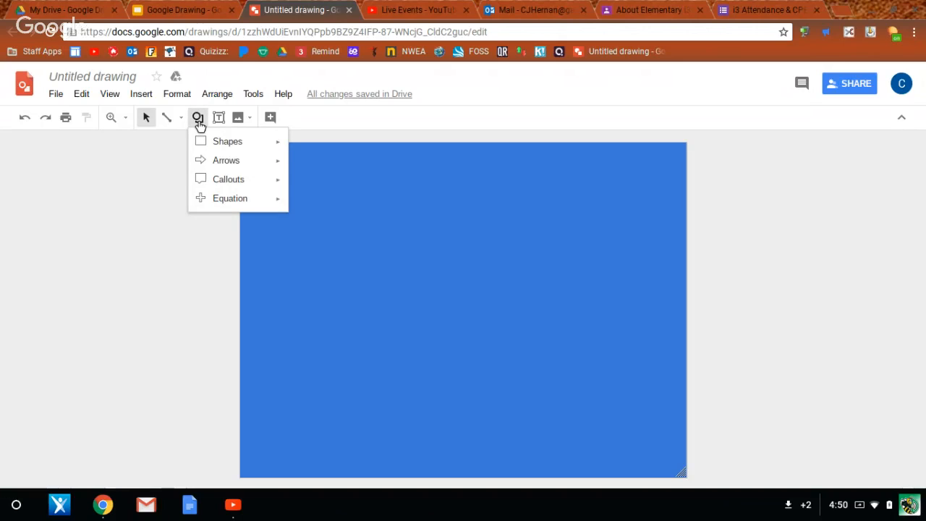
mouse_move(227, 147)
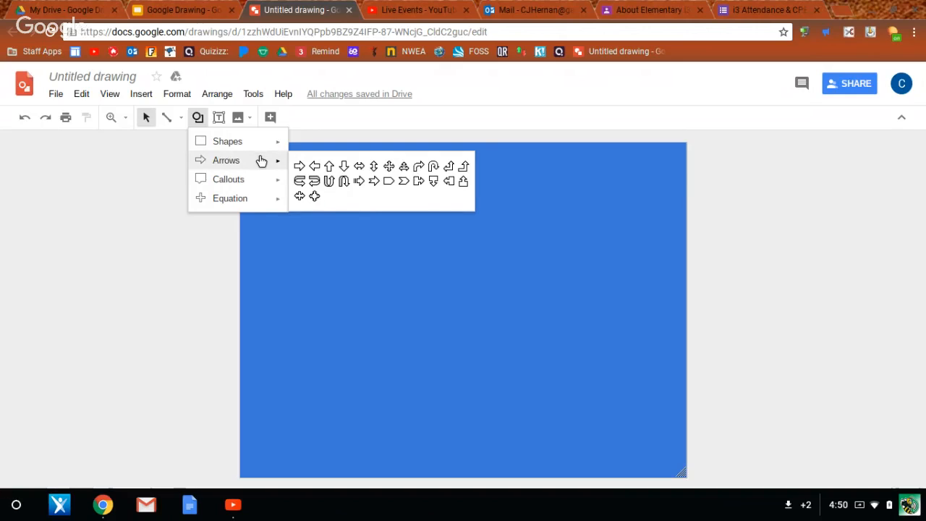
mouse_move(260, 187)
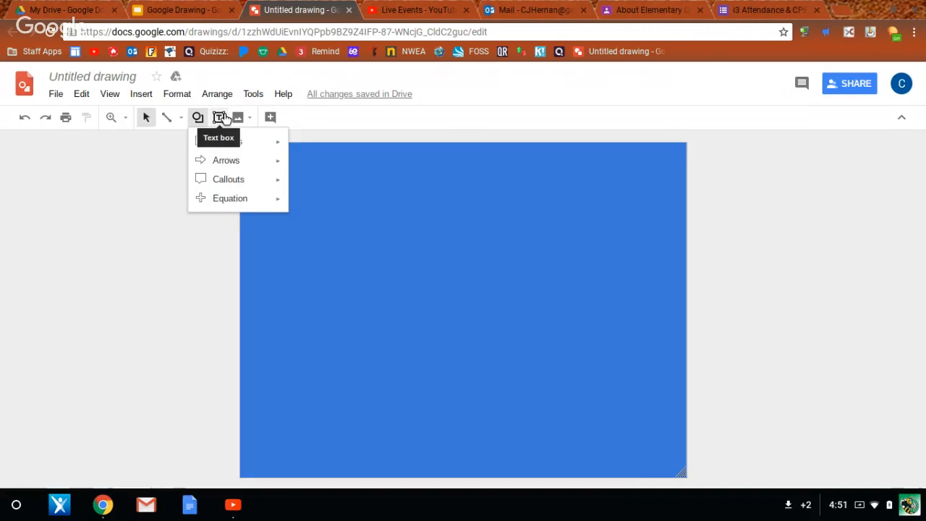
Step: Draw an empty text box in the upper-left area of the canvas and delete it
left_click(221, 118)
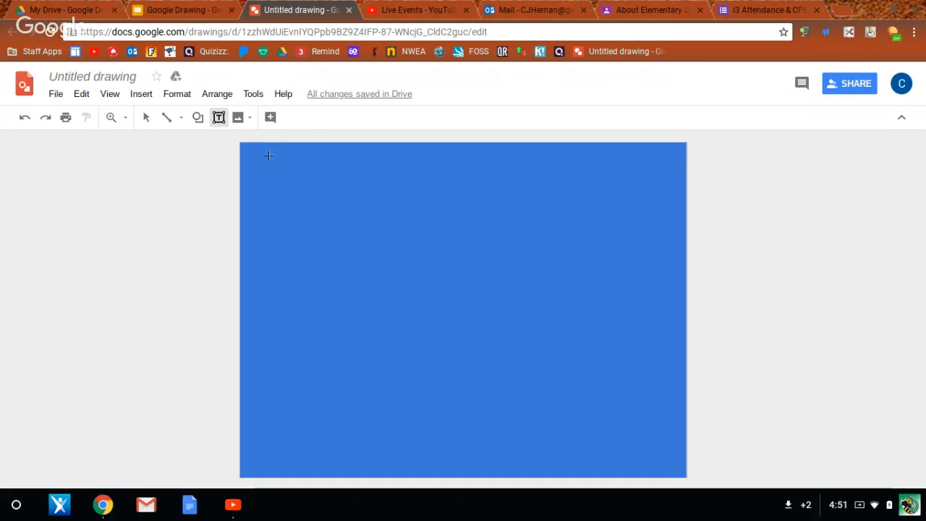
left_click_drag(266, 155, 420, 195)
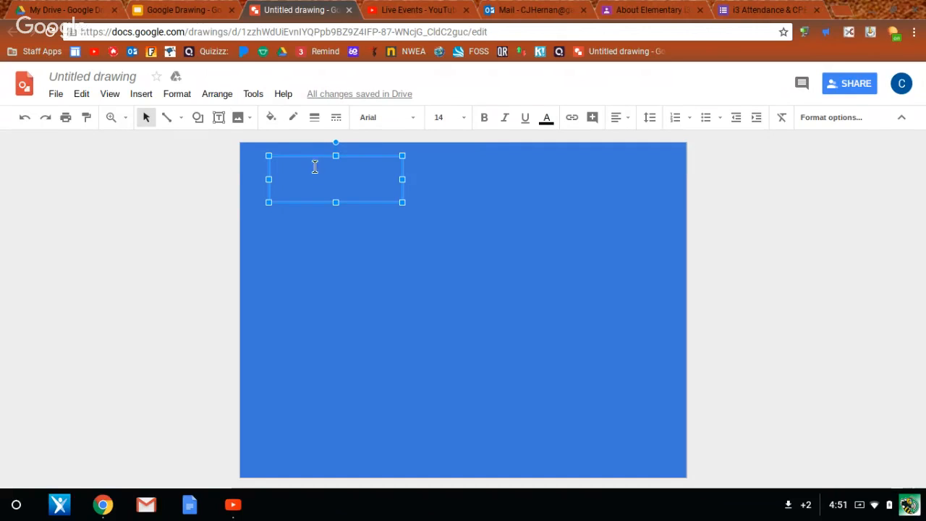
key("Delete")
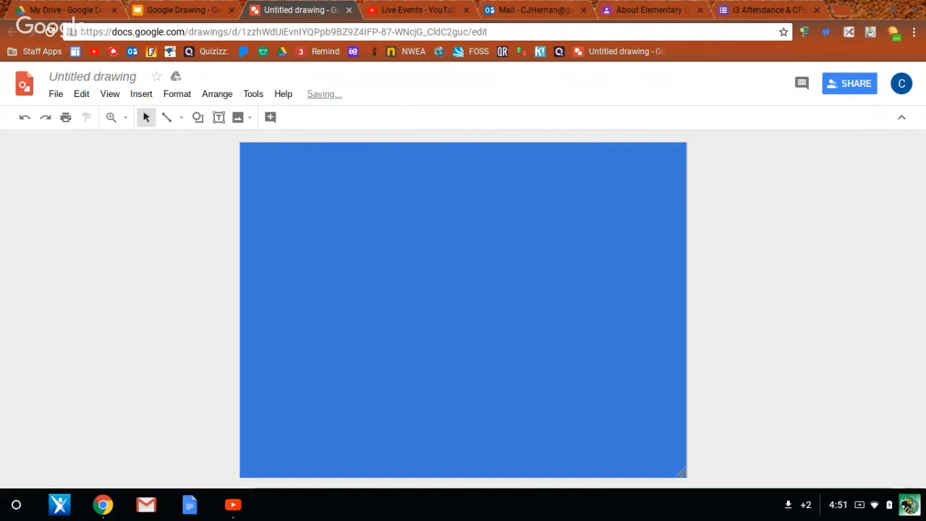
left_click(238, 118)
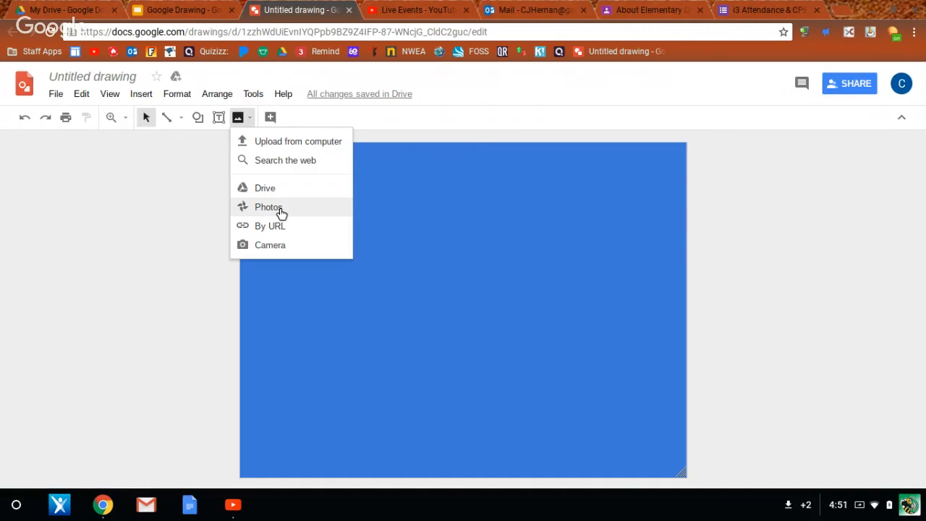
left_click(280, 249)
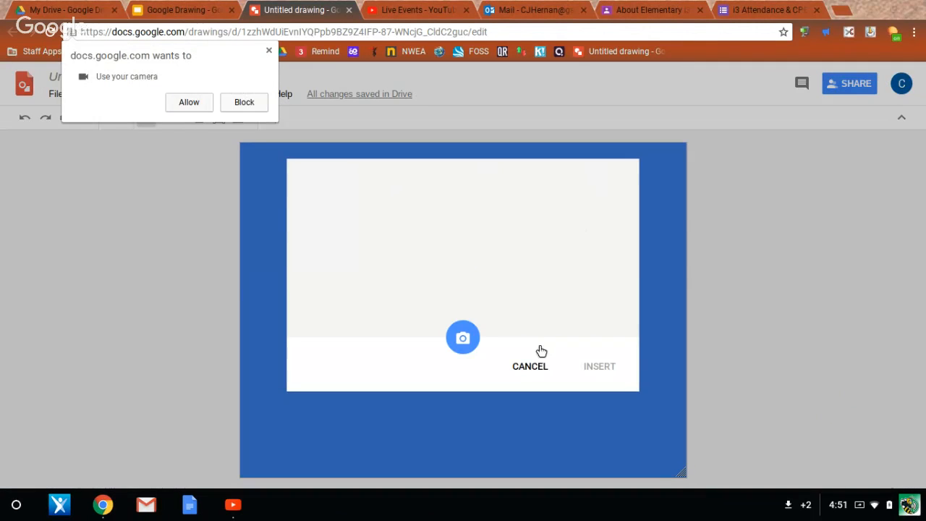
left_click(536, 369)
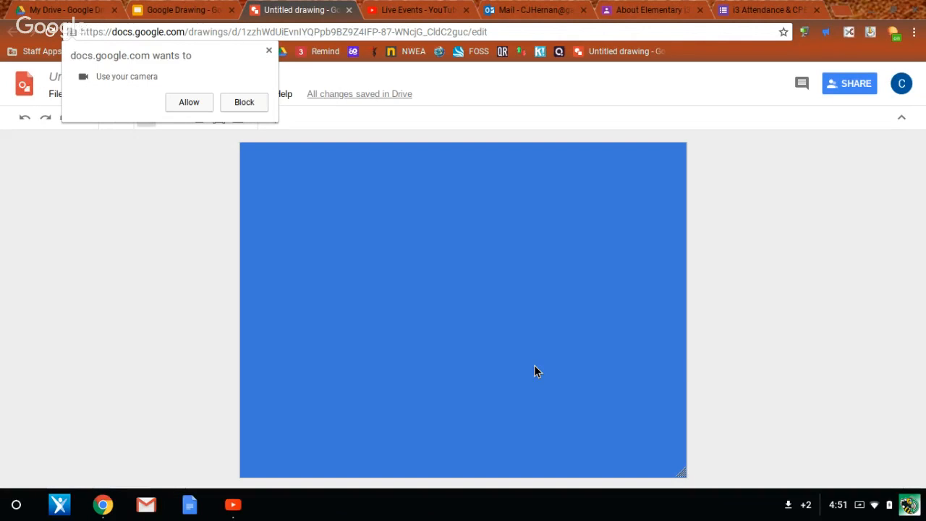
left_click(268, 51)
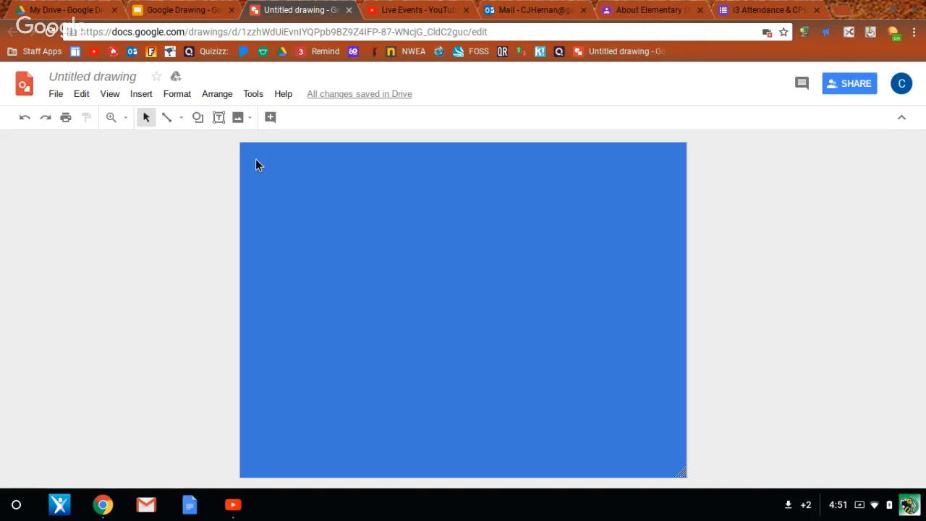
left_click(198, 119)
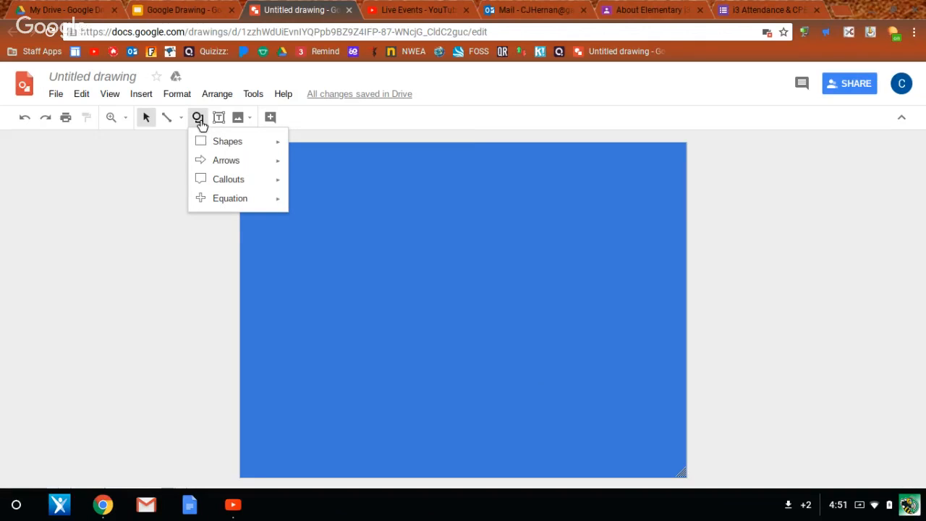
mouse_move(210, 141)
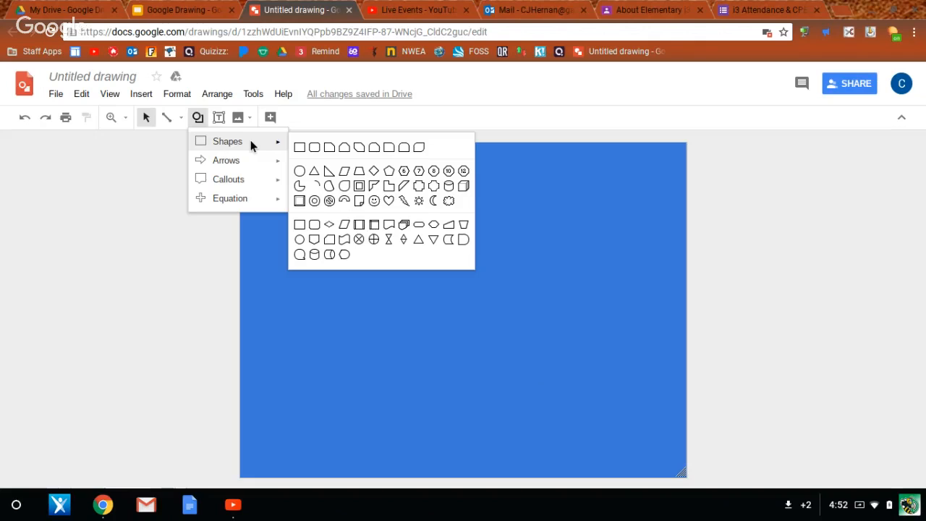
left_click(320, 149)
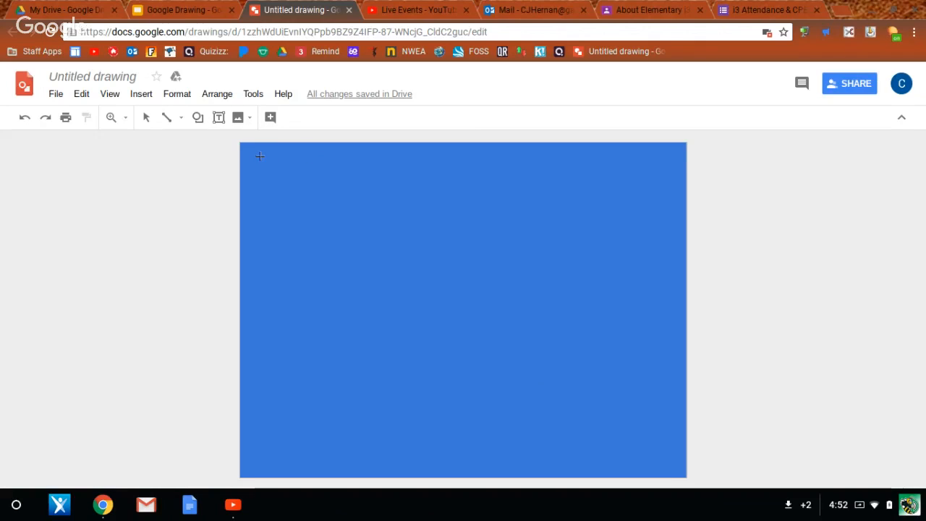
left_click_drag(258, 155, 405, 239)
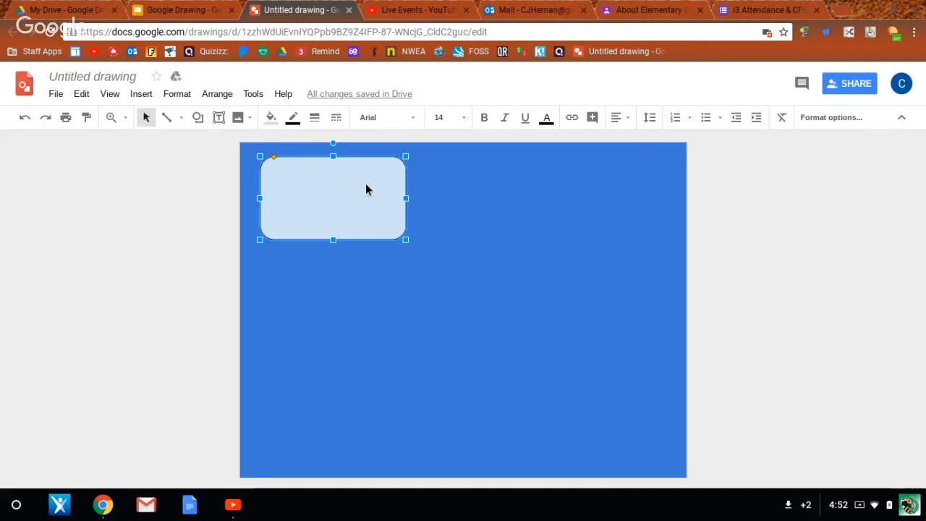
type("http://youtu.be/WZiFbgxkE3Q")
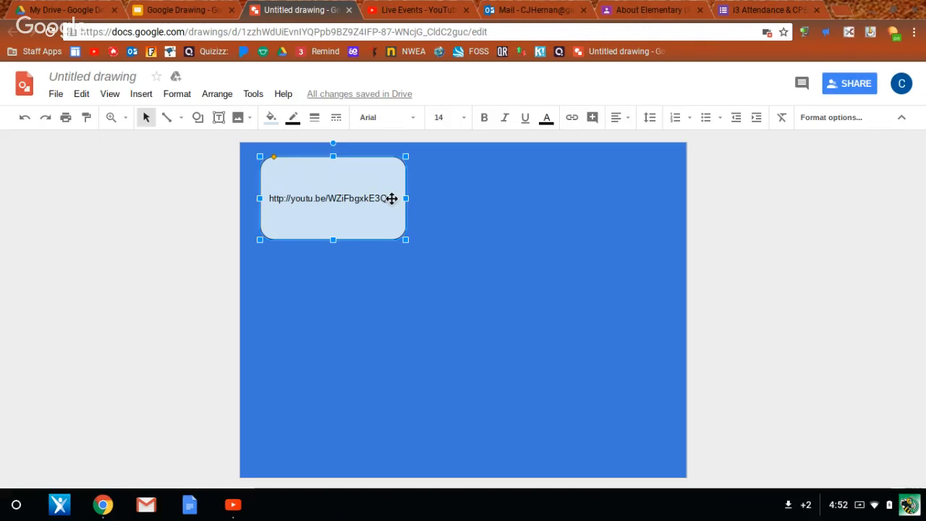
key("BackSpace")
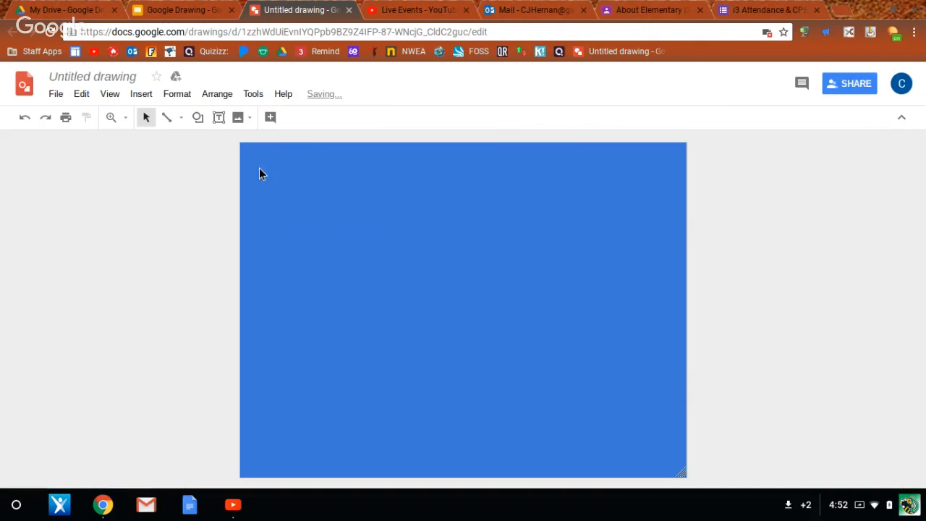
Step: Try a larger text box near the canvas's upper-left corner and remove it
left_click(219, 118)
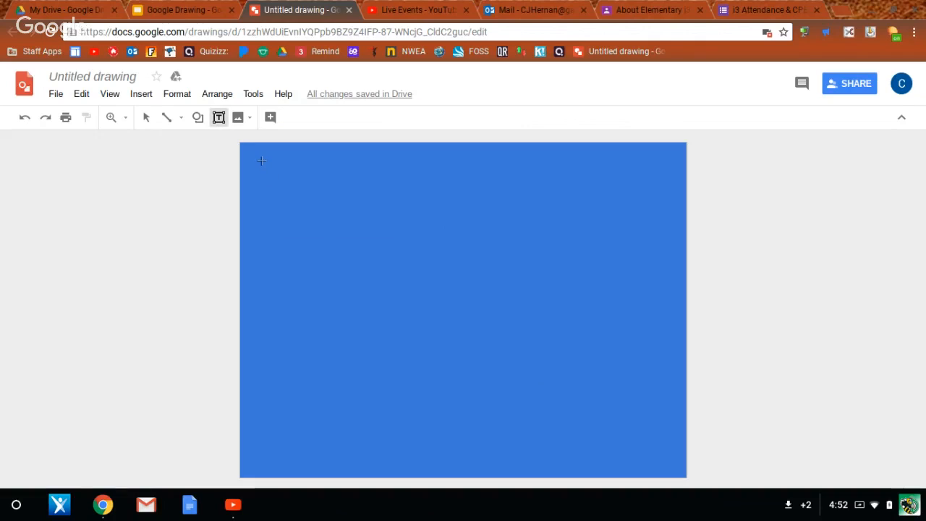
left_click_drag(262, 161, 419, 247)
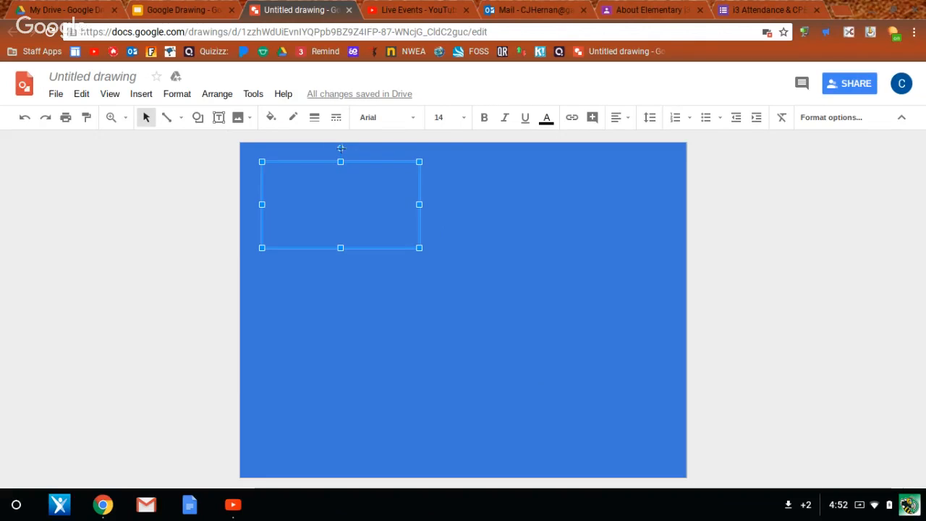
key("BackSpace")
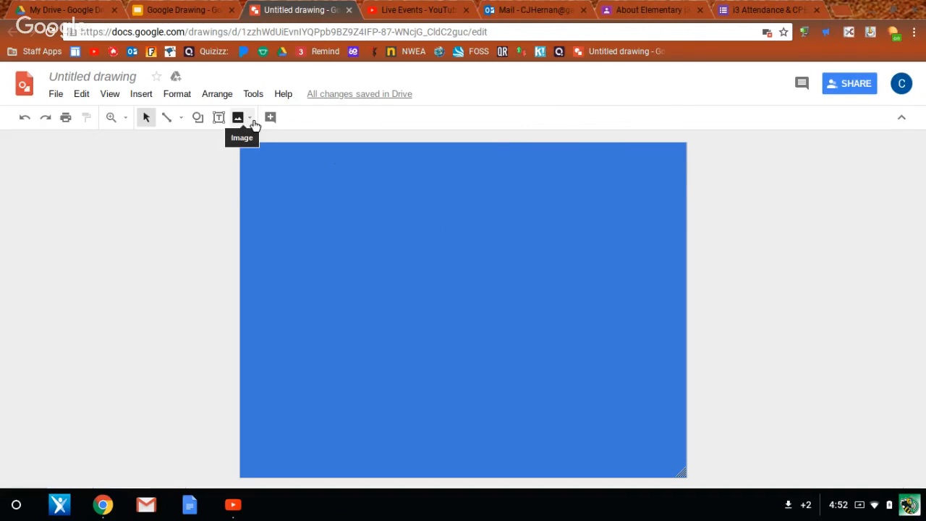
Step: Draw an empty rounded rectangle in the upper-left area of the blue canvas
left_click(198, 118)
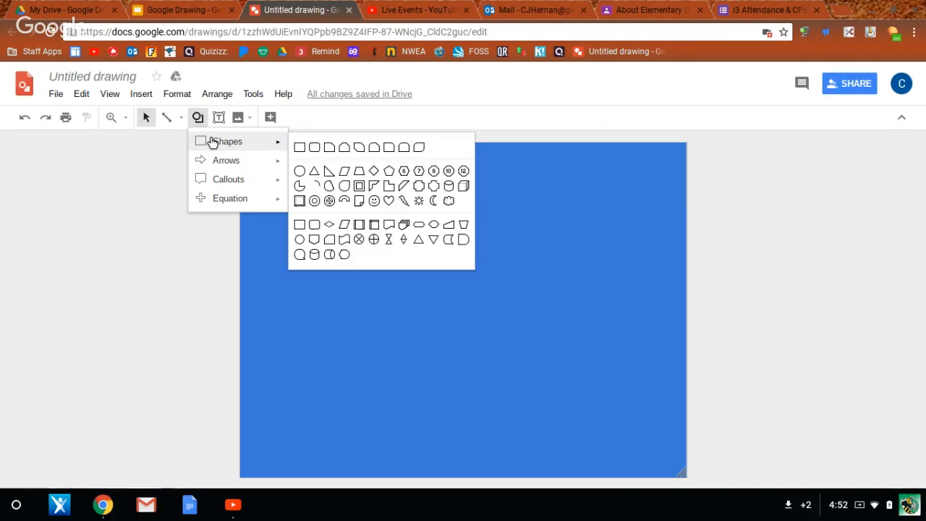
left_click(317, 149)
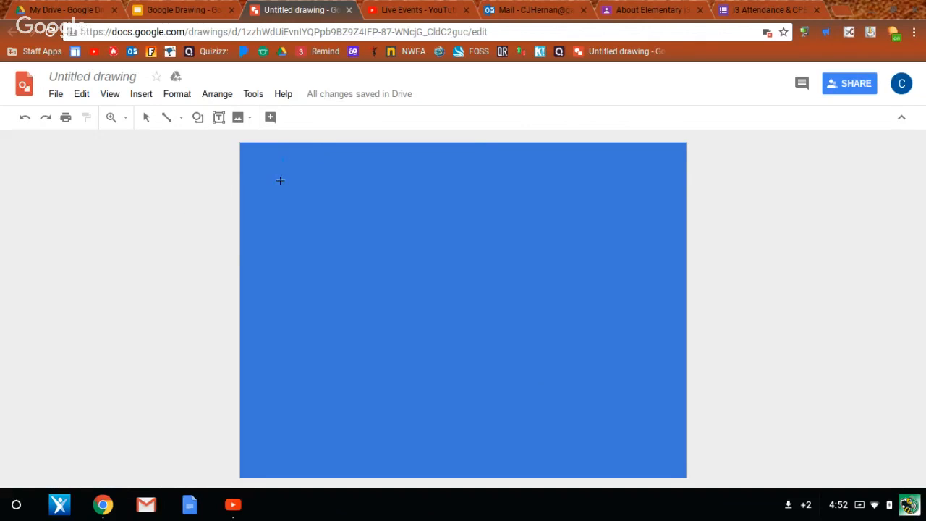
left_click_drag(282, 158, 417, 248)
left_click(496, 175)
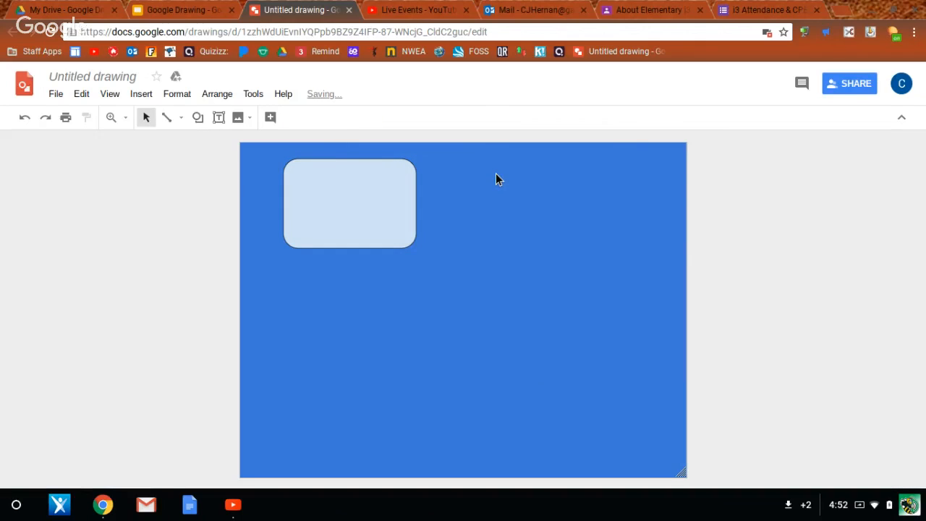
Step: Copy the rounded rectangle, paste it twice, and place one copy to the right of the original, level with it
left_click(355, 203)
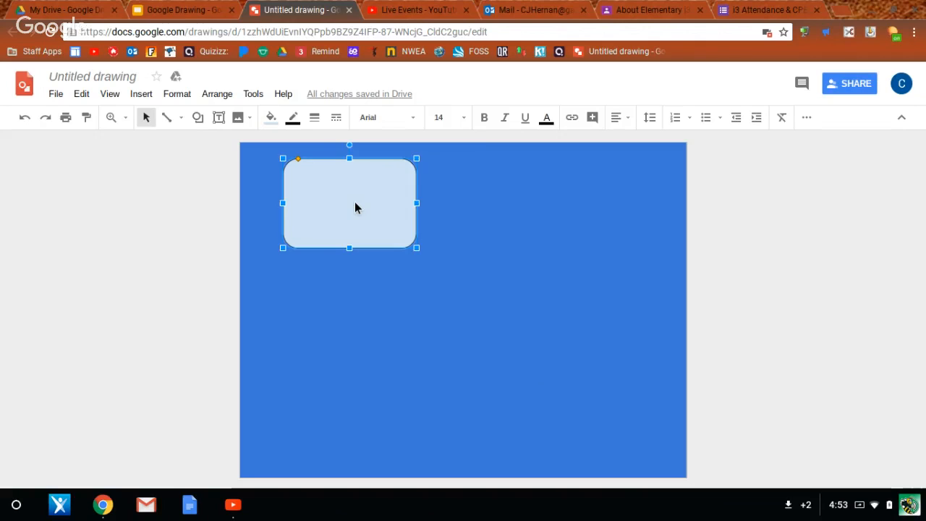
left_click(456, 210)
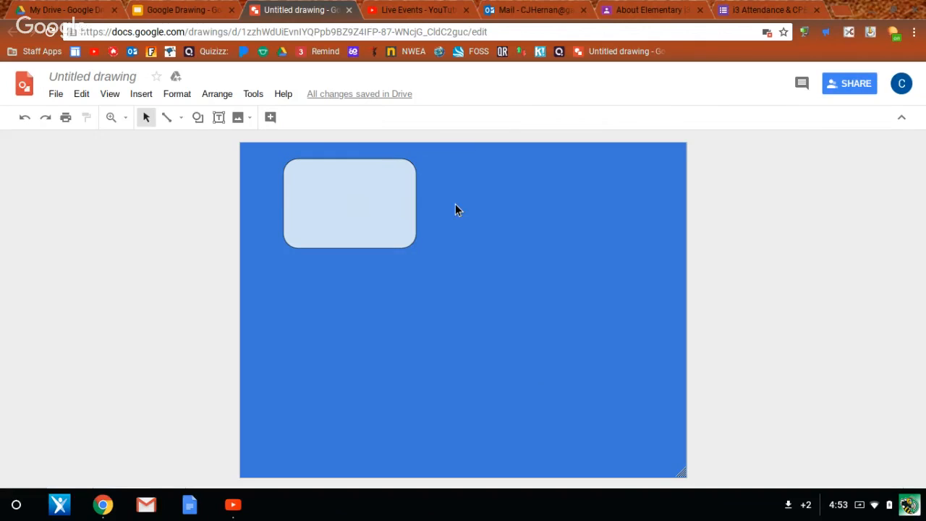
key("ctrl+v")
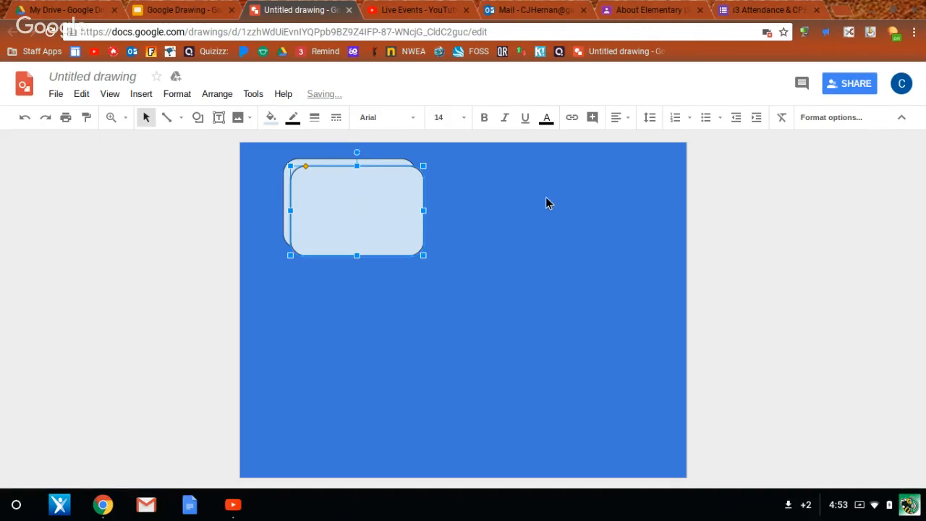
key("ctrl+v")
left_click_drag(423, 228, 604, 212)
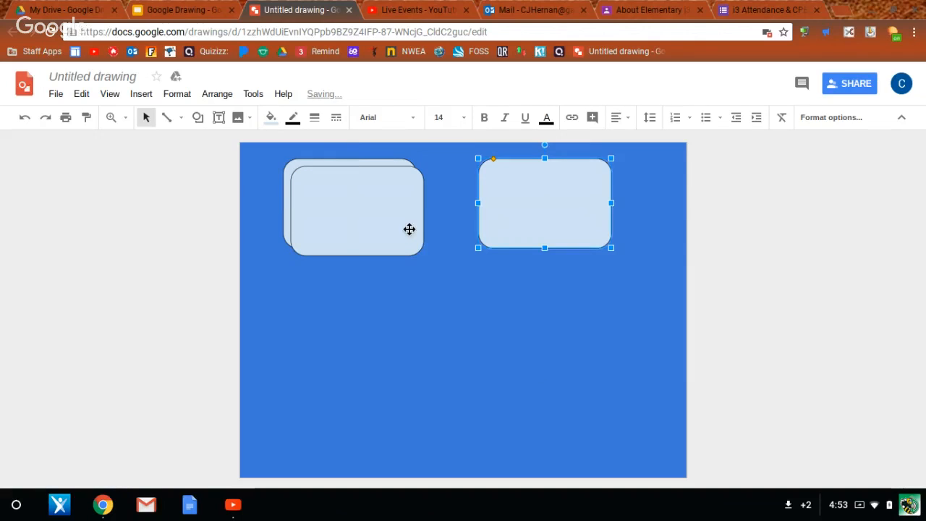
Step: Move the overlapping copy of the rounded rectangle directly below the original, aligned with its left edge
left_click_drag(409, 229, 409, 360)
left_click(409, 360)
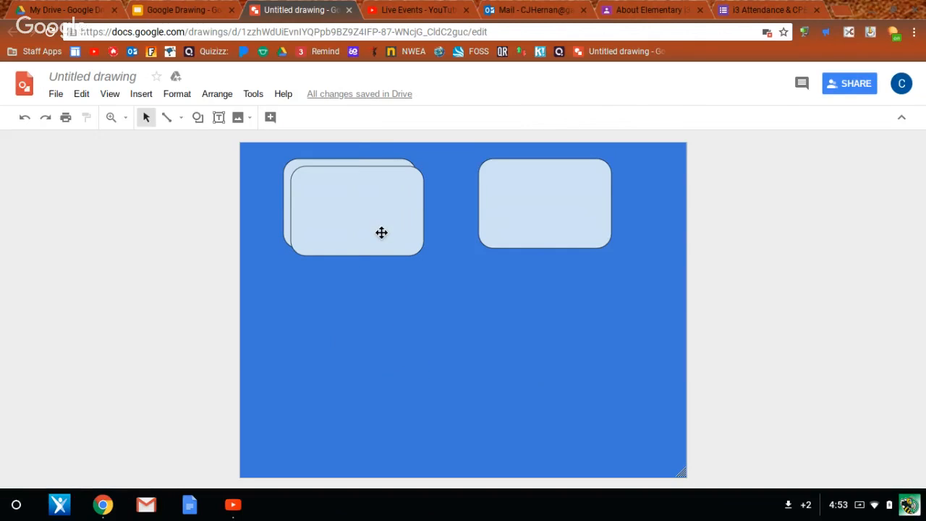
left_click_drag(381, 231, 376, 368)
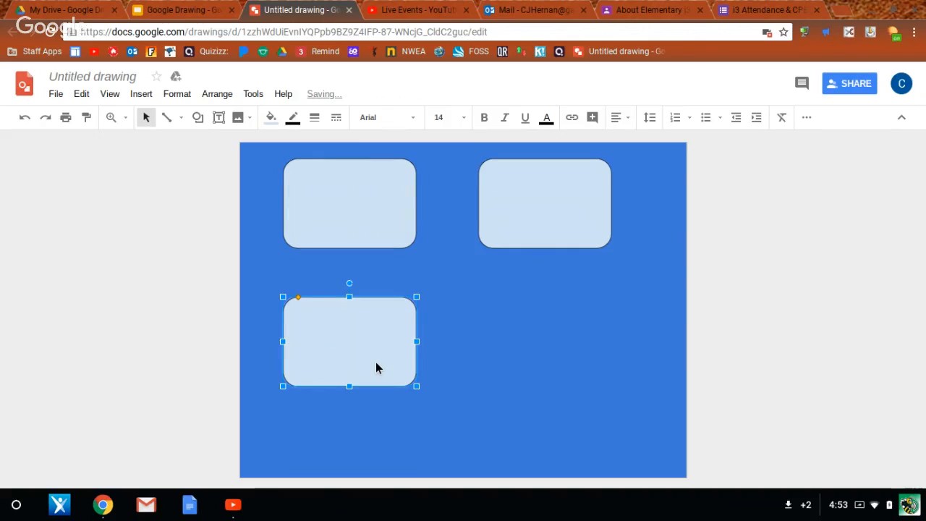
Step: Paste a fourth rounded rectangle and place it below the upper-right one, level with the lower-left one, to complete a two-by-two grid
key("ctrl+v")
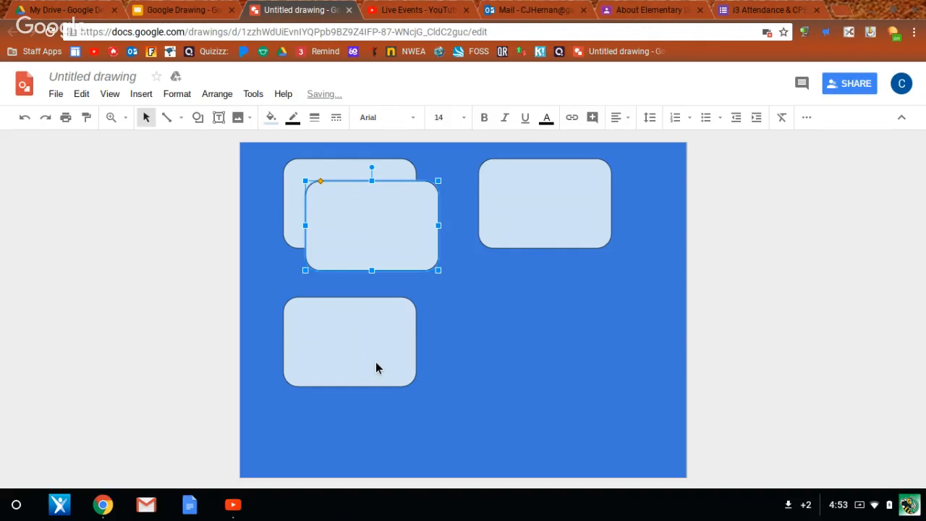
right_click(412, 245)
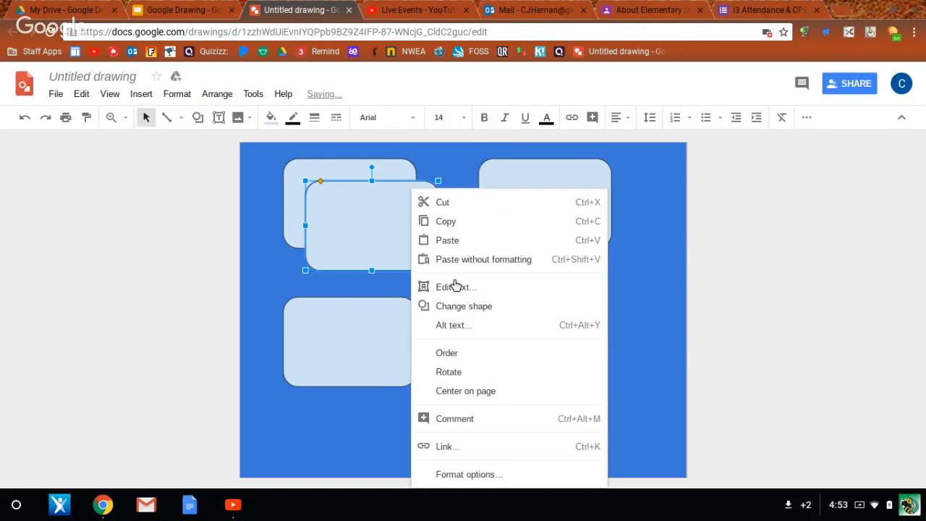
left_click(645, 330)
left_click_drag(419, 215, 556, 326)
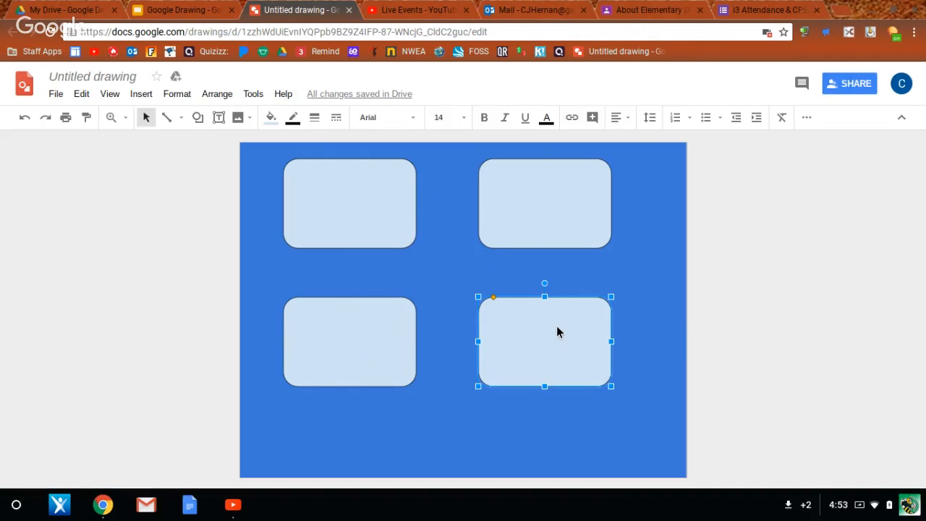
Step: Delete all four rounded rectangles from the canvas, leaving only the blue background
left_click(573, 232)
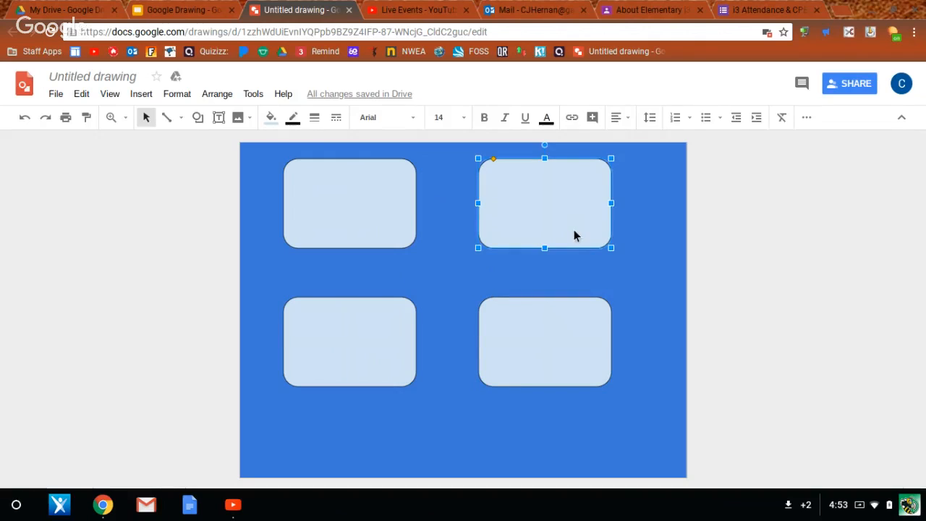
key("Delete")
left_click(345, 227)
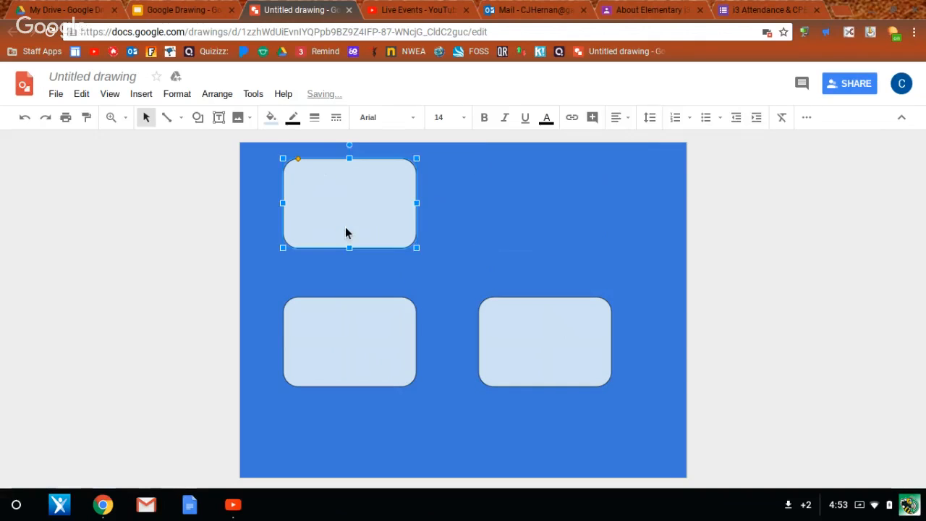
key("Delete")
left_click(337, 338)
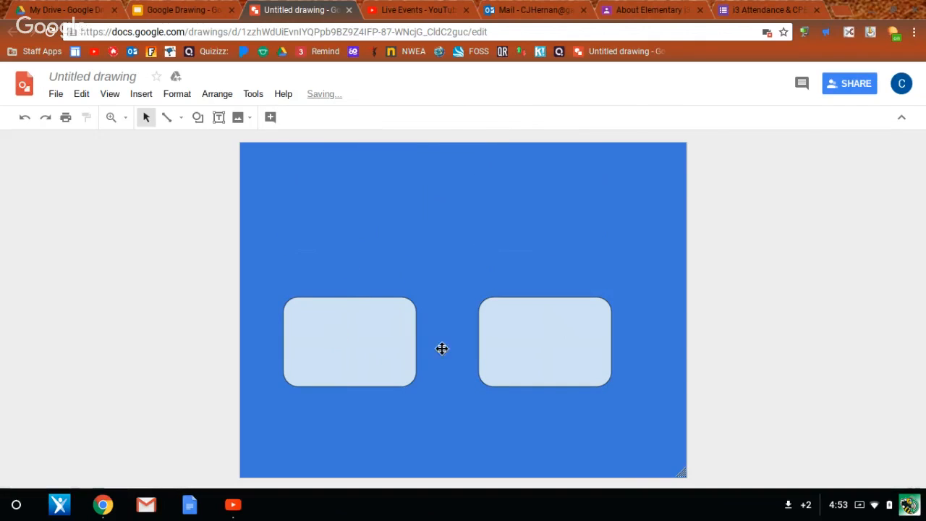
key("Delete")
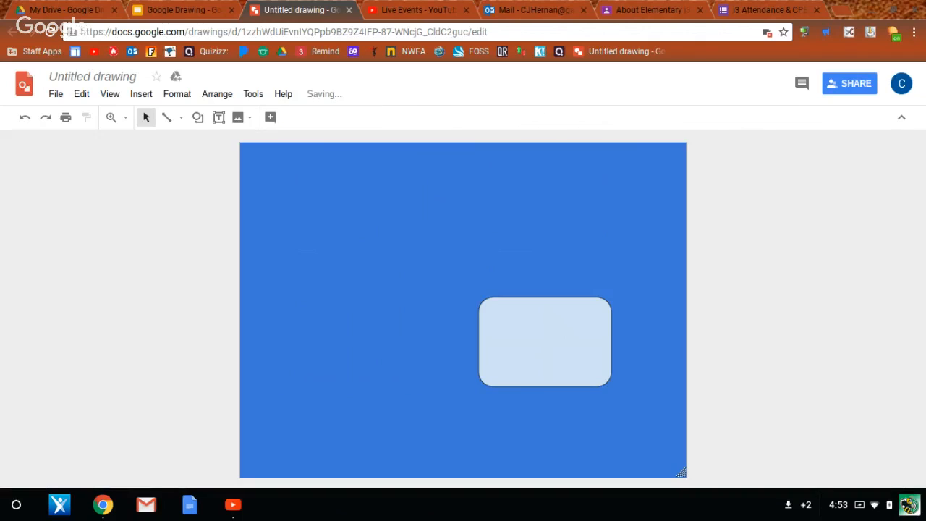
left_click(558, 350)
key("Delete")
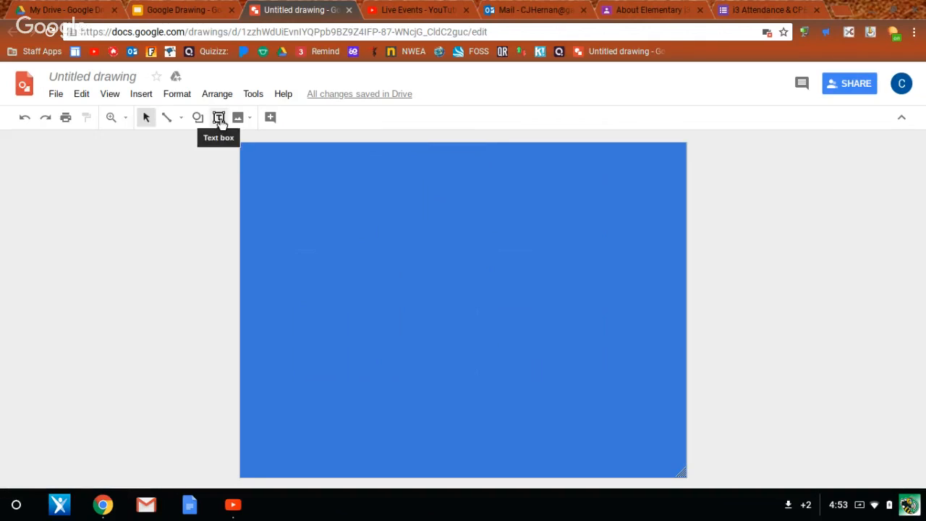
Step: Try drawing a small triangle in the upper-left area of the blue canvas and remove it
left_click(219, 118)
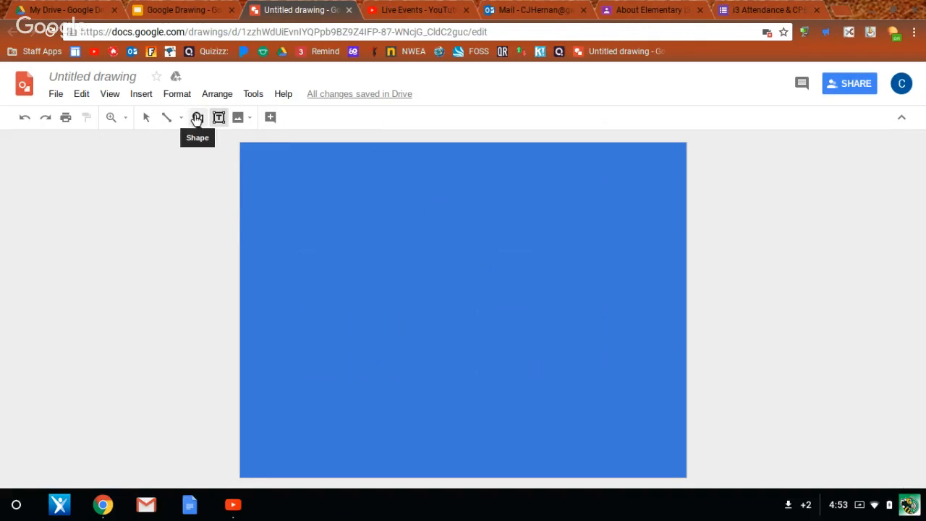
left_click(197, 118)
mouse_move(213, 141)
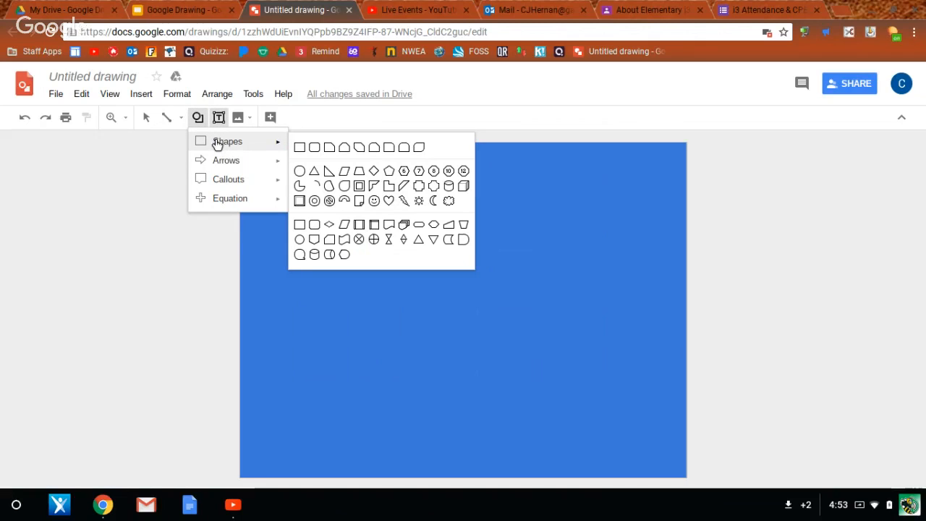
left_click(315, 172)
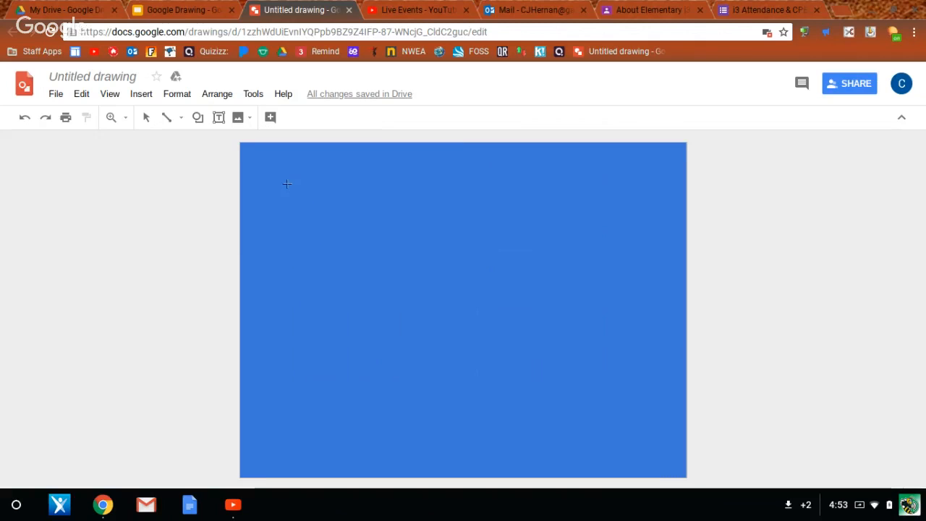
left_click_drag(299, 201, 359, 251)
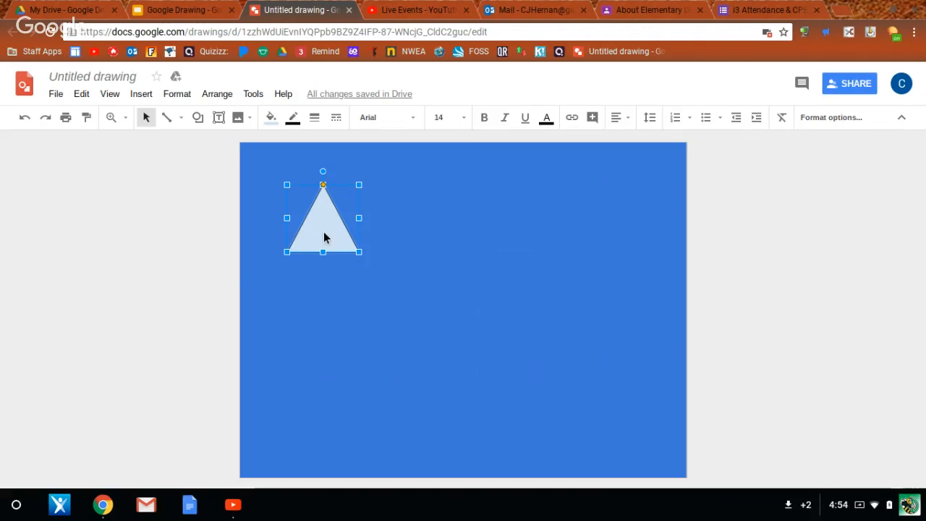
key("Delete")
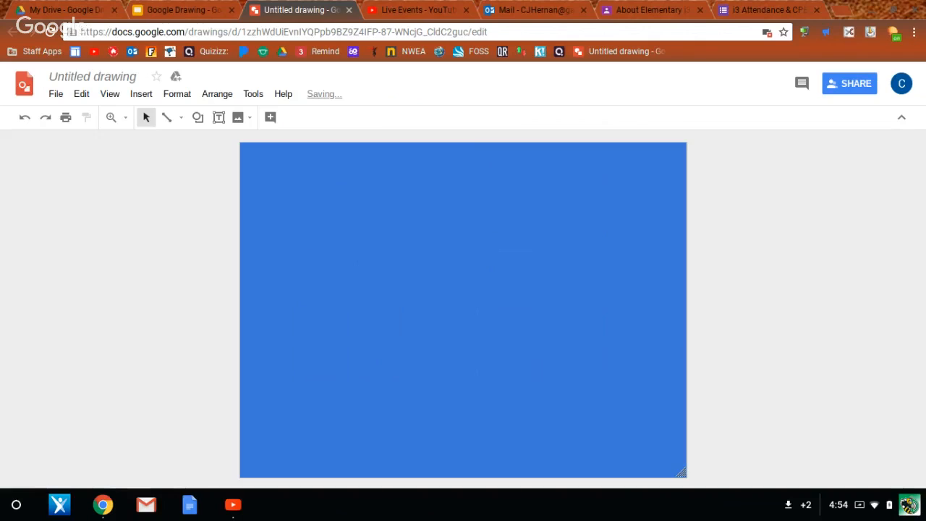
left_click(140, 97)
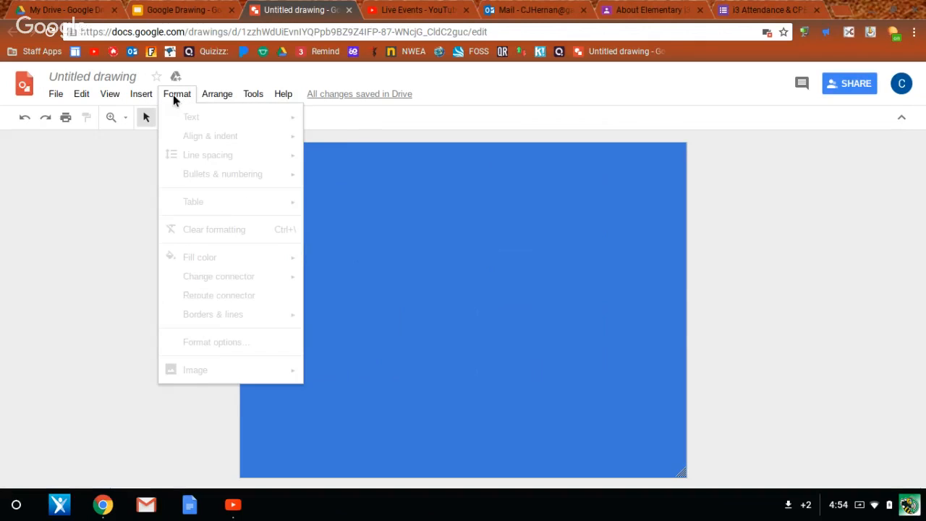
mouse_move(217, 99)
mouse_move(101, 96)
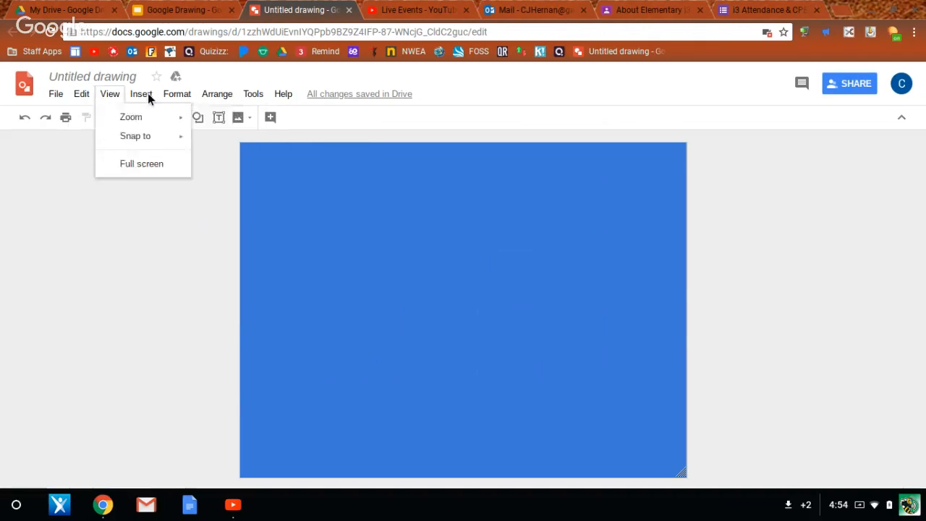
mouse_move(178, 96)
mouse_move(275, 95)
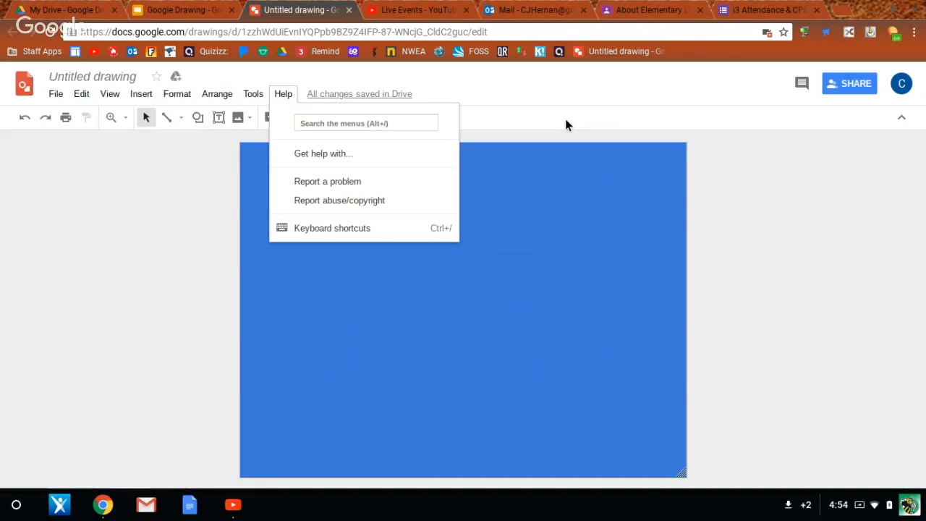
left_click(568, 296)
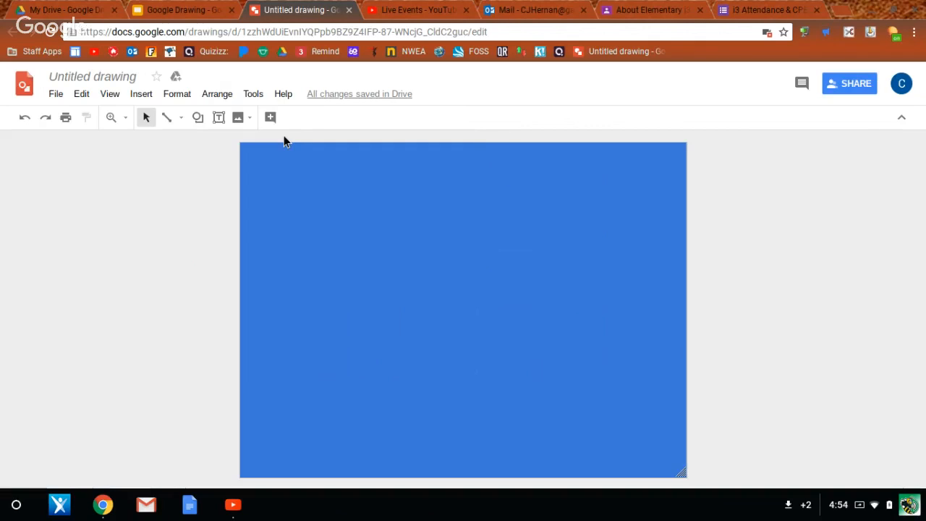
Step: Switch to the Google Drawing slide presentation, show it in full screen and advance to the Cyber Safety slide
left_click(205, 15)
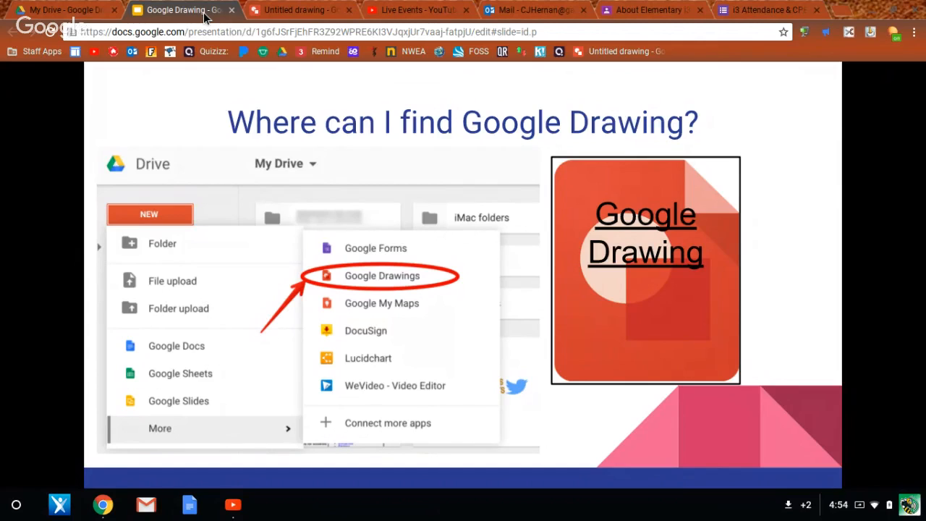
key("F11")
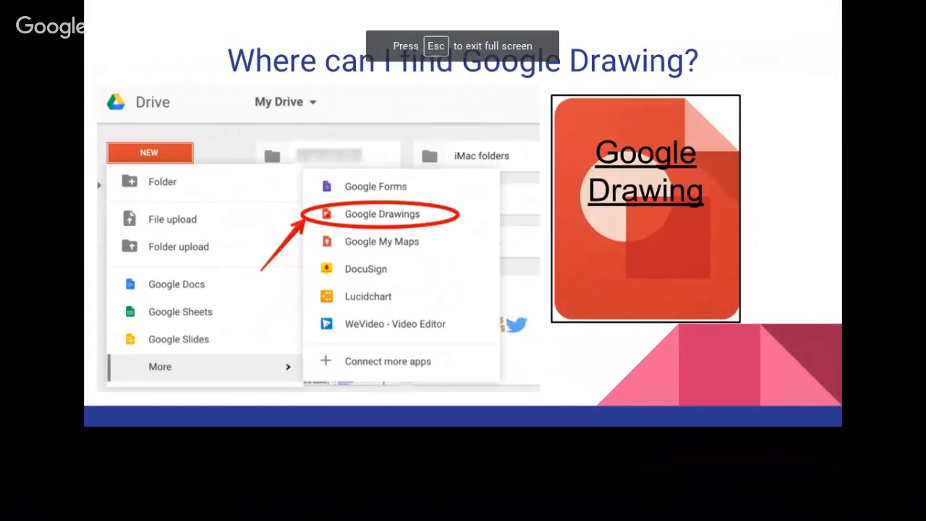
key("Right")
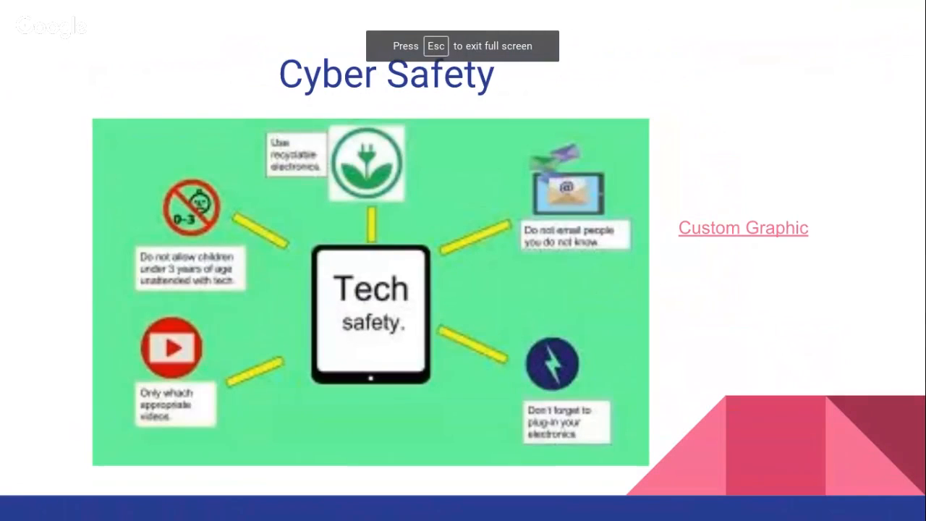